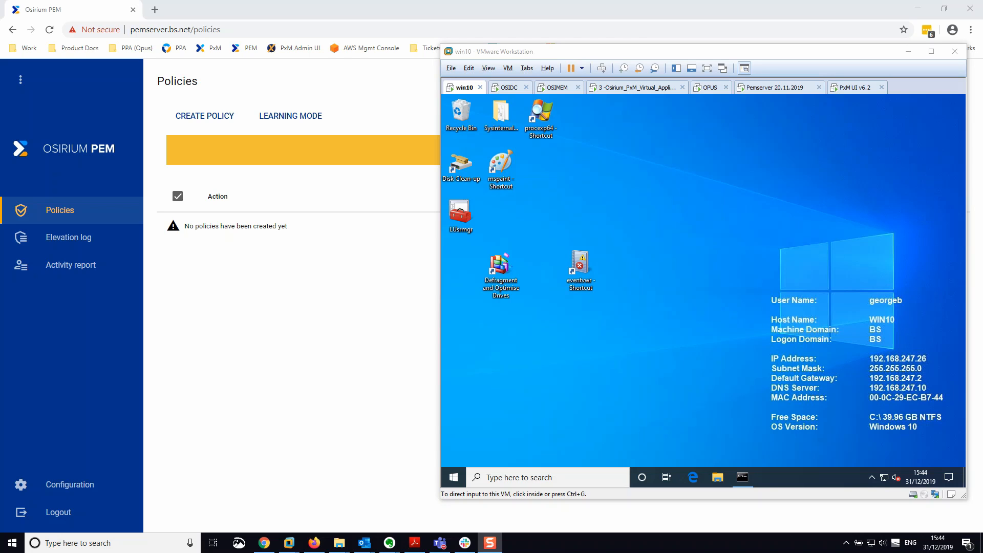
In the win10 virtual machine, try to analyse the C: drive in Optimise Drives as a standard user, then dismiss the credential prompt and close it
left_click(644, 328)
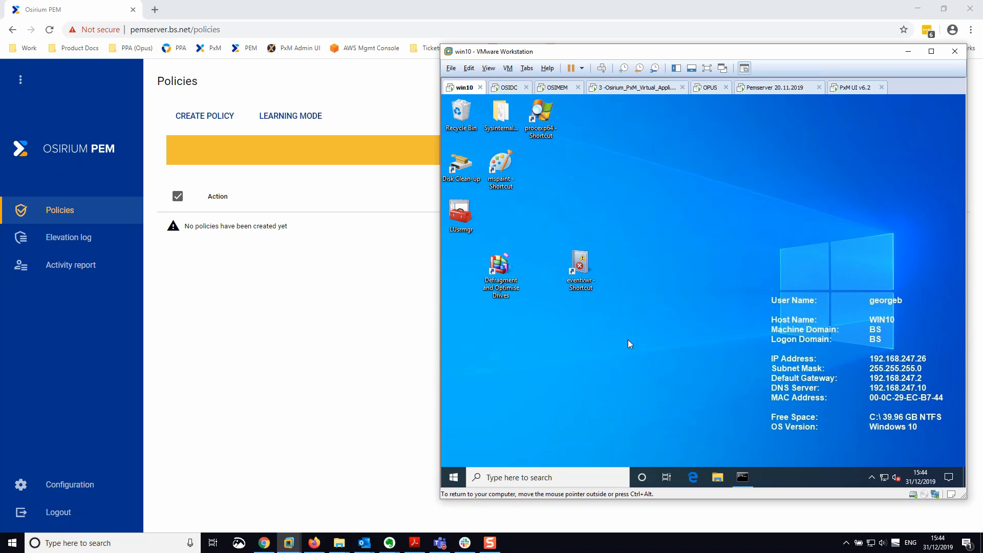
double_click(505, 286)
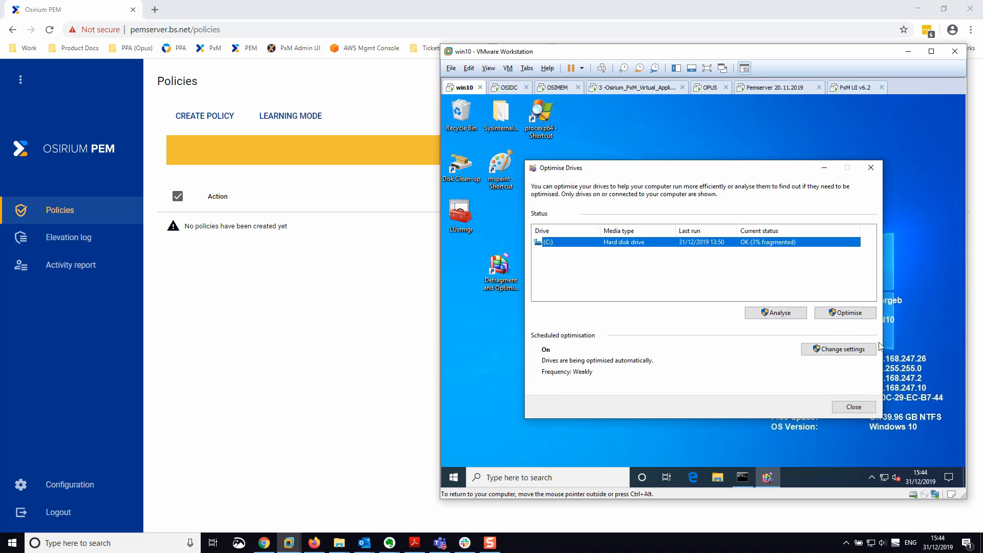
left_click(784, 315)
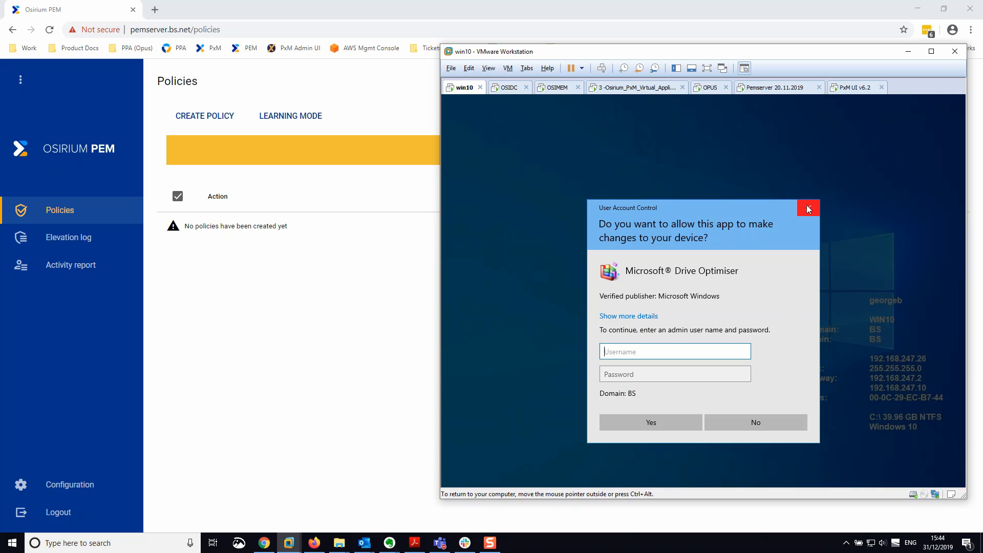
left_click(809, 208)
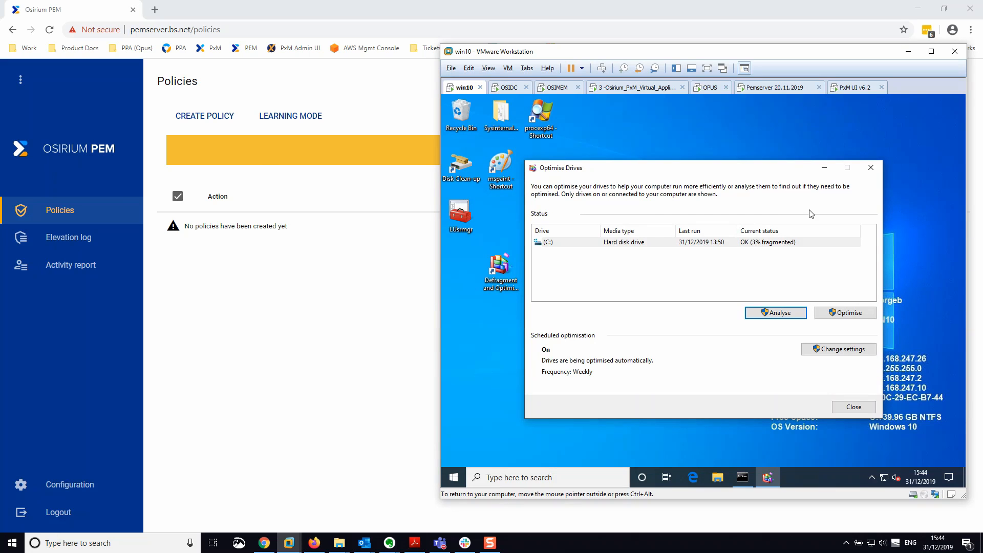
left_click(859, 413)
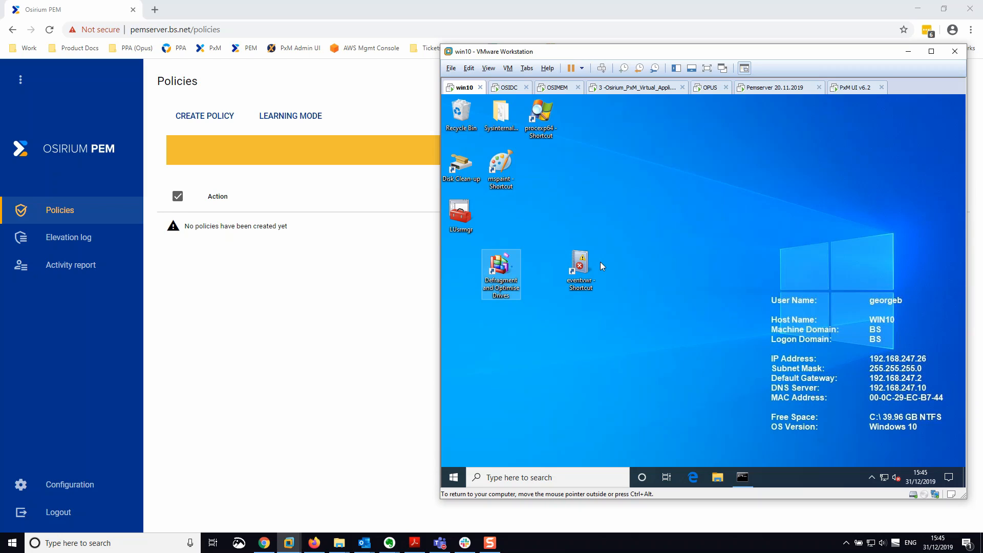
Run Defragment and Optimise Drives as administrator using PEM with the account's user name and password, and analyse the C: drive before closing it
right_click(500, 286)
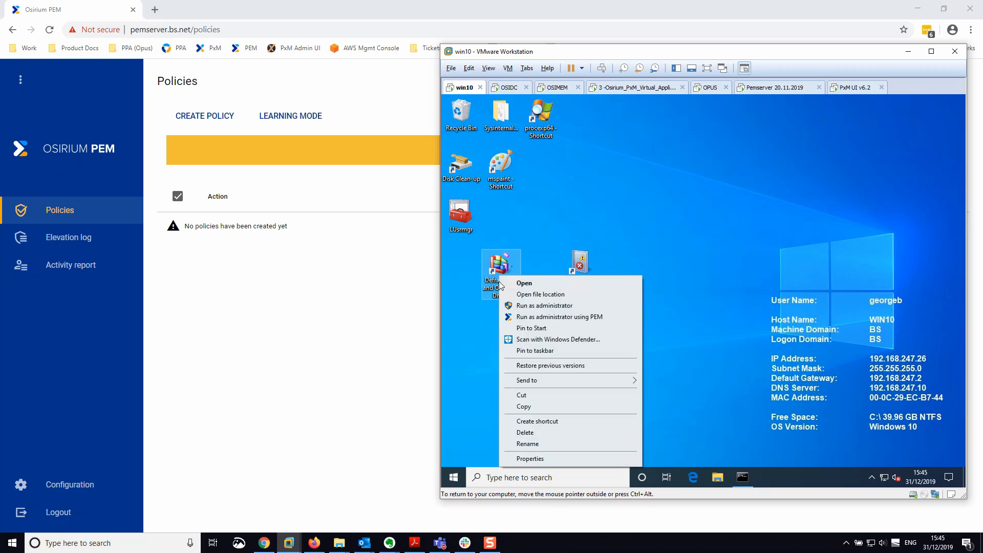
left_click(544, 318)
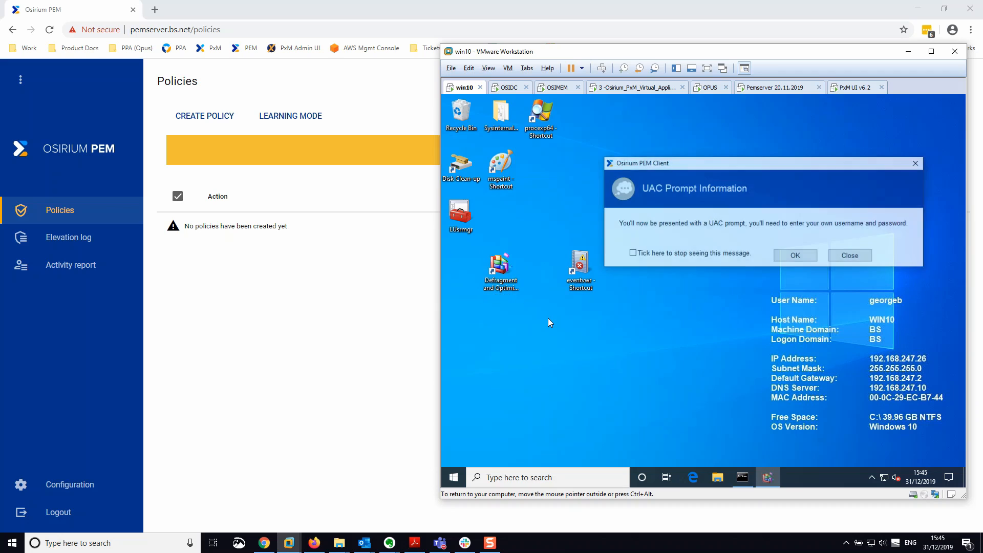
left_click(792, 259)
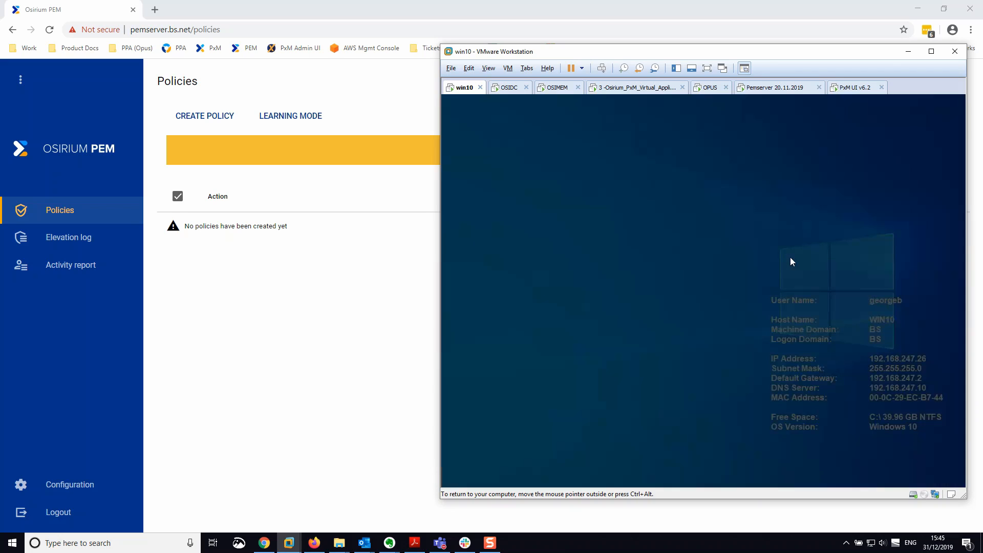
type("georgeb")
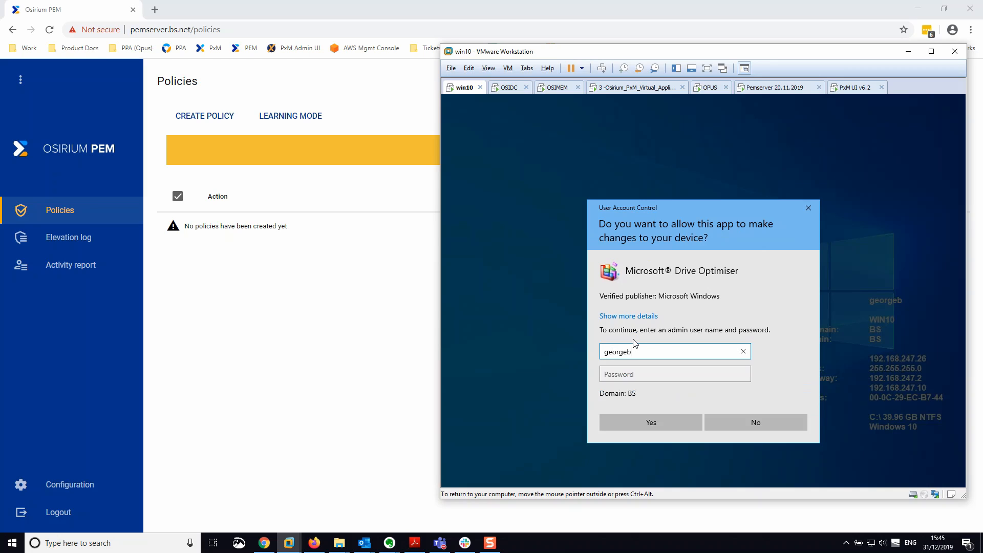
key("Tab")
type("•••••••••")
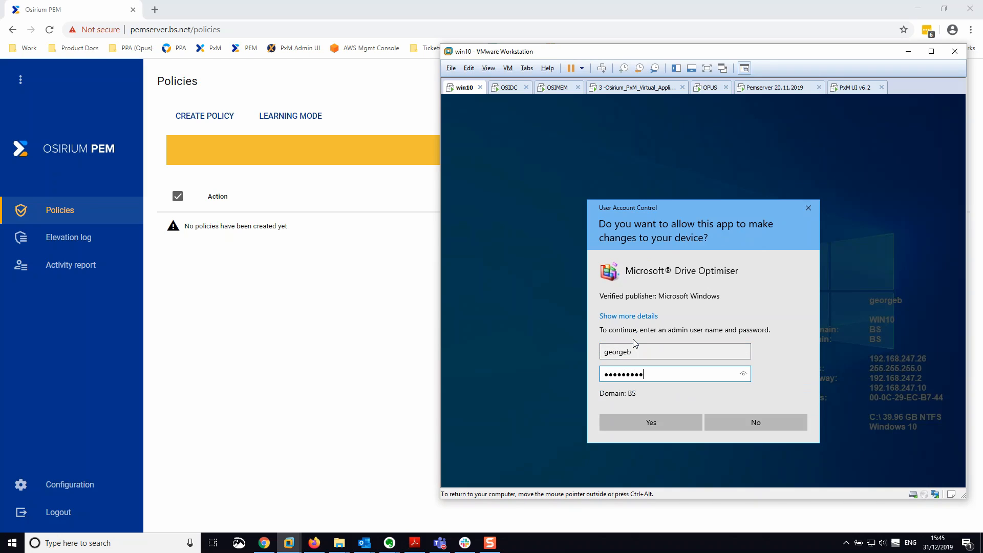
key("Tab")
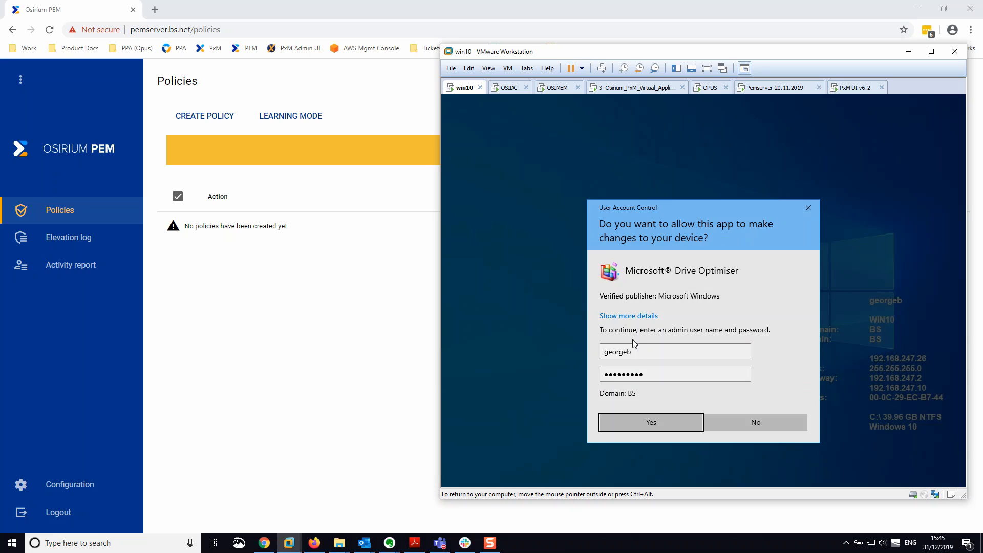
left_click(666, 423)
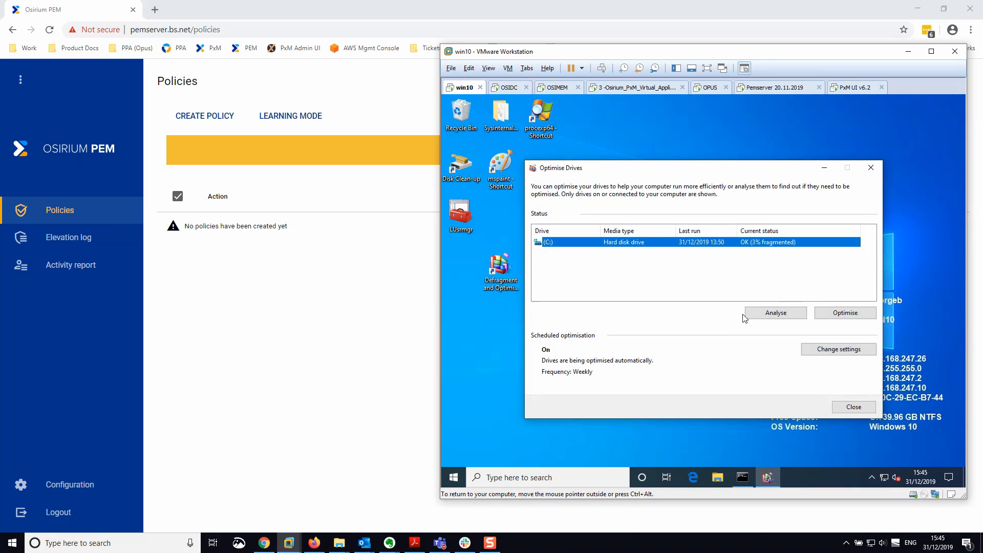
left_click(783, 314)
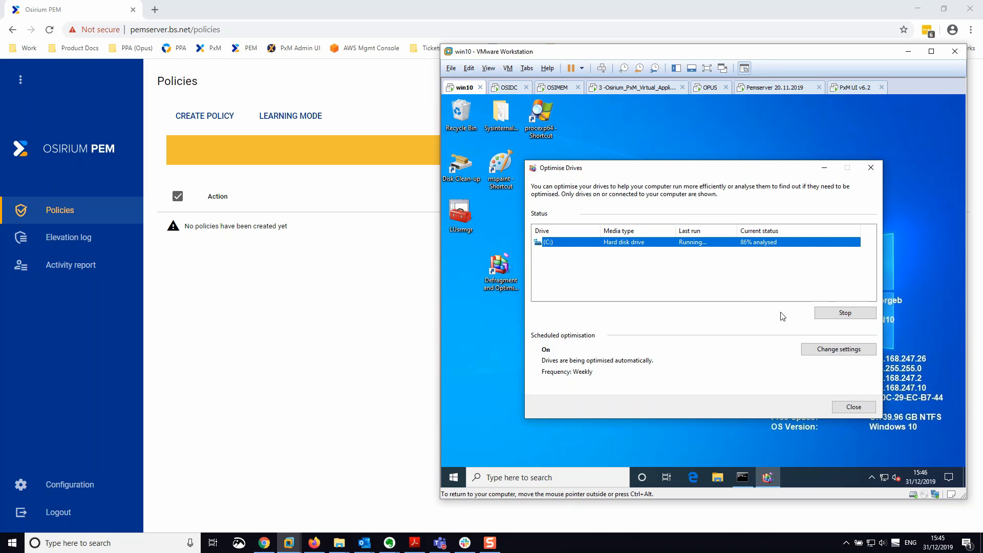
left_click(859, 407)
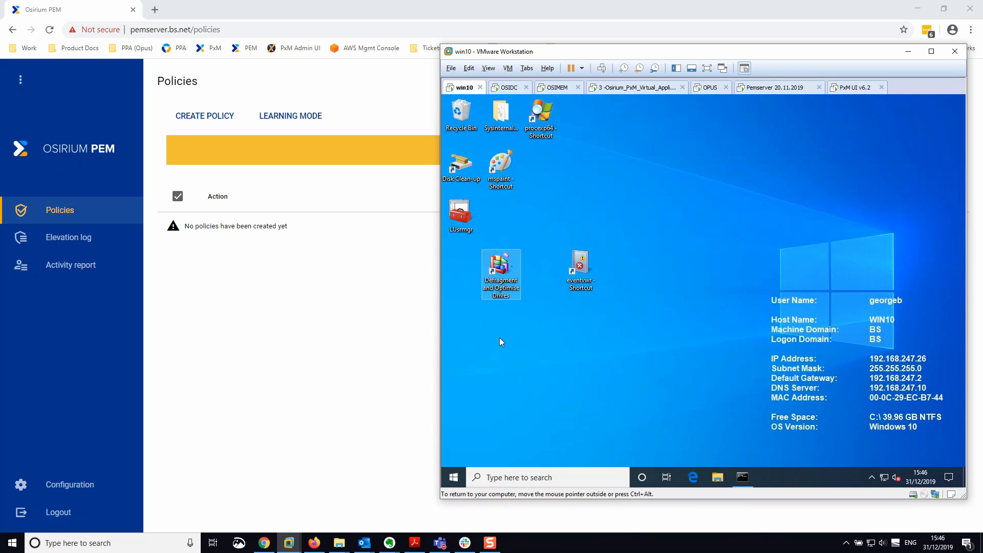
Switch to the Osirium PEM console, check the latest dfrgui.exe entry in the elevation log, and go back to the policies
left_click(369, 368)
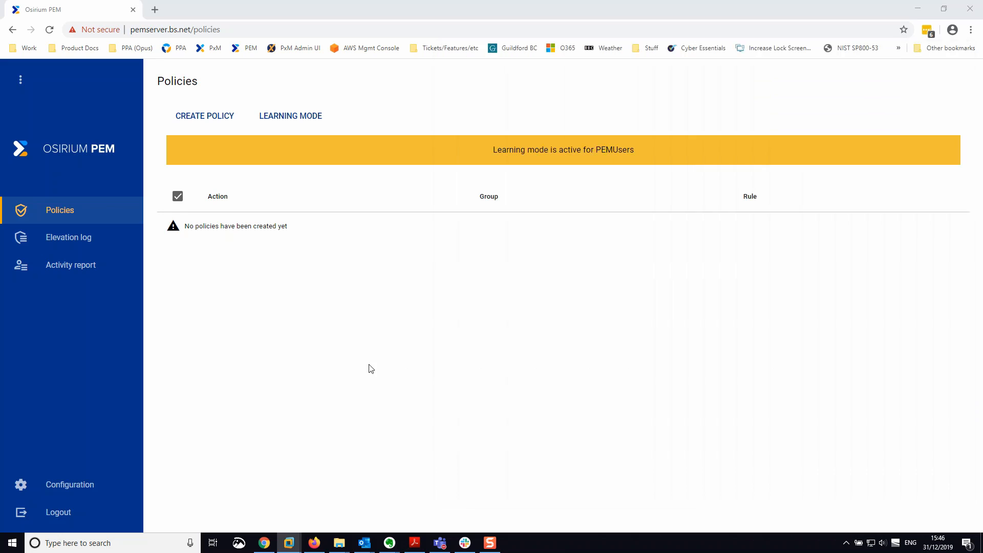
left_click(89, 239)
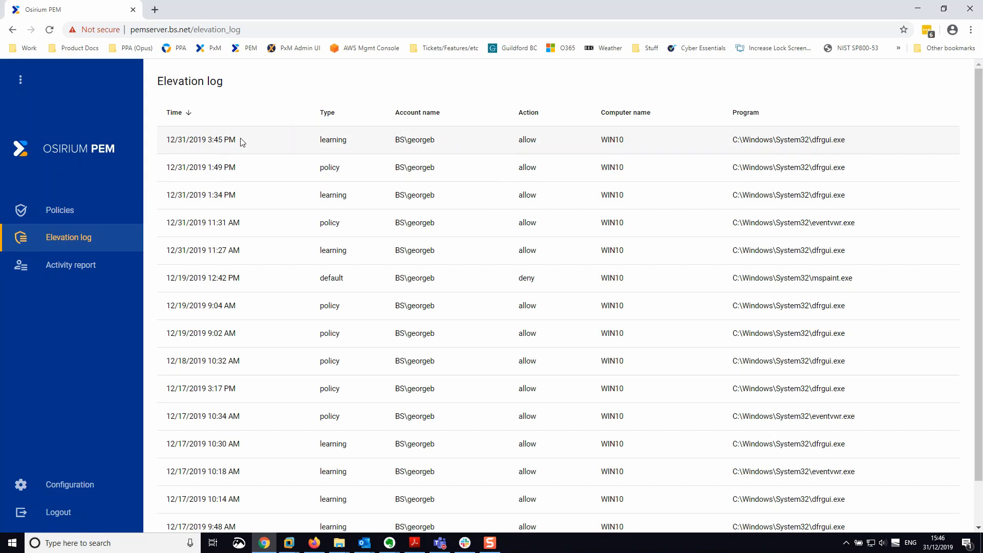
left_click(102, 210)
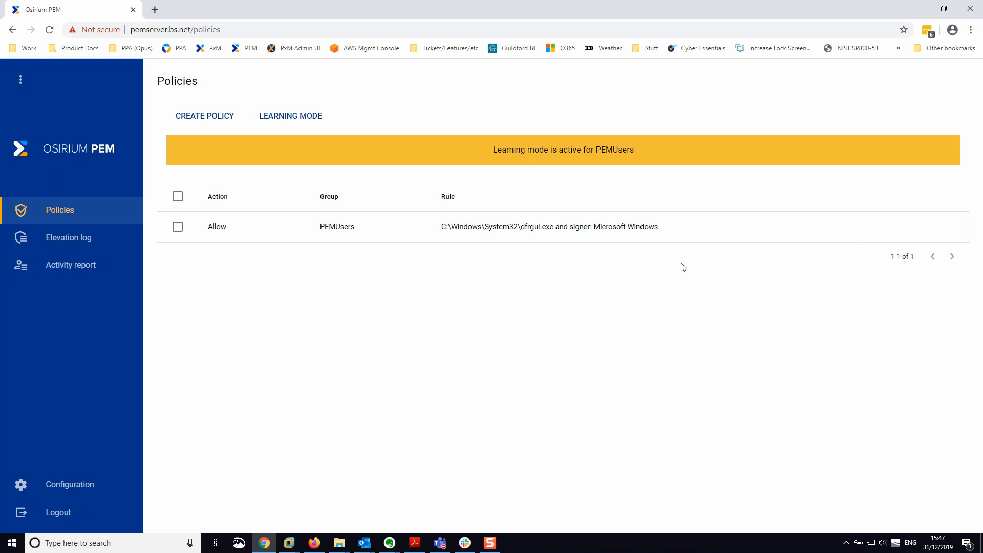
Disable learning mode for the PEMUsers group and save the setting
left_click(296, 119)
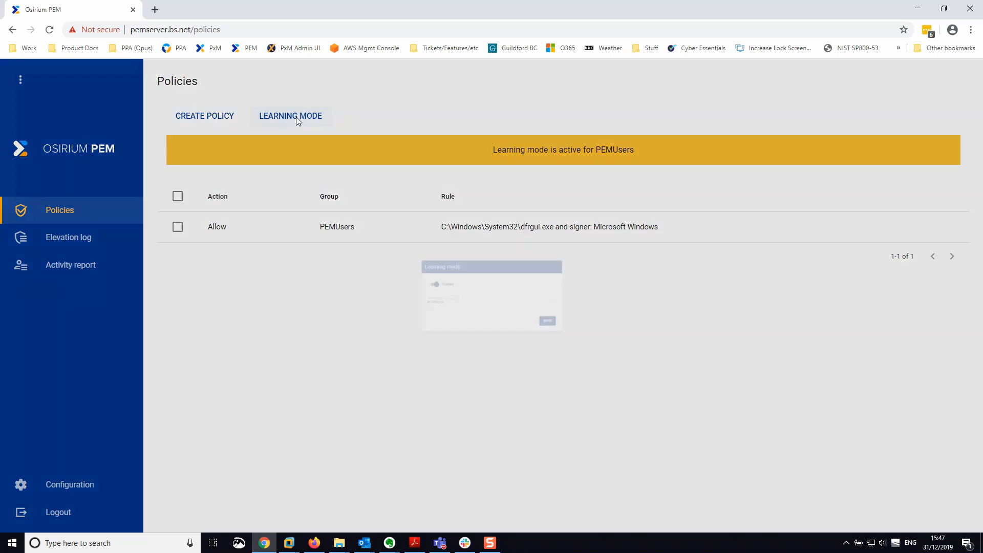
left_click(362, 271)
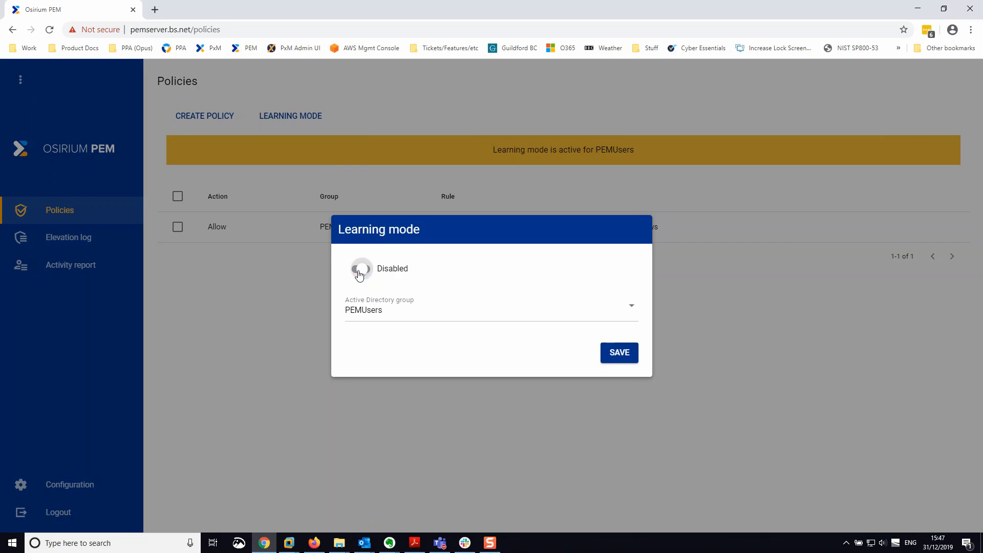
left_click(625, 361)
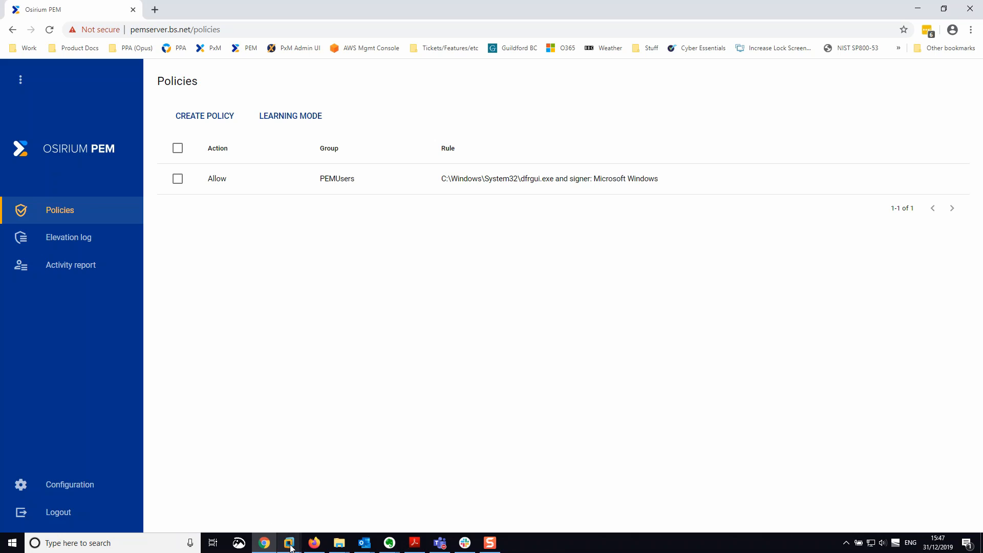
Switch to the win10 virtual machine, try to view the Windows Security log in Event Viewer without elevation, and close Event Viewer
mouse_move(290, 545)
left_click(60, 486)
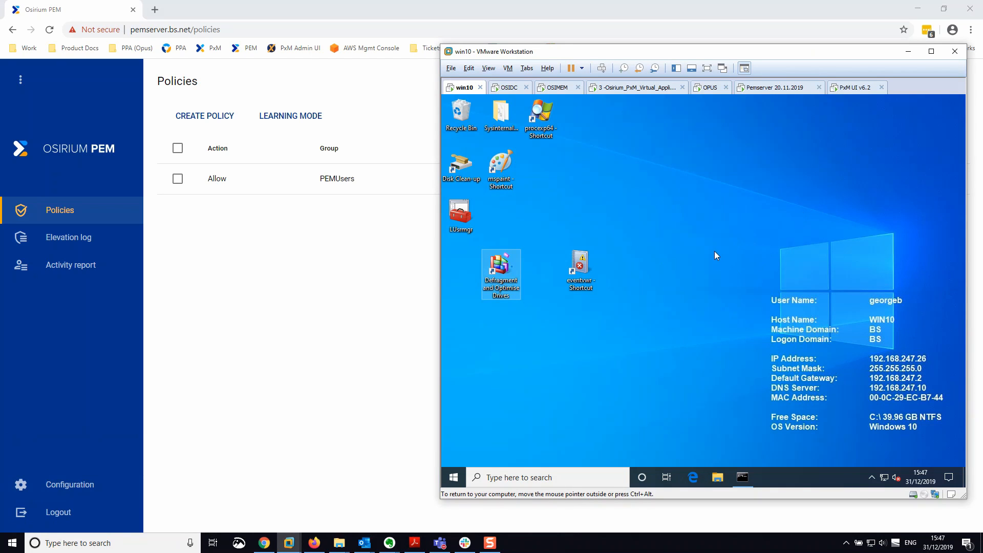
left_click(585, 273)
double_click(585, 274)
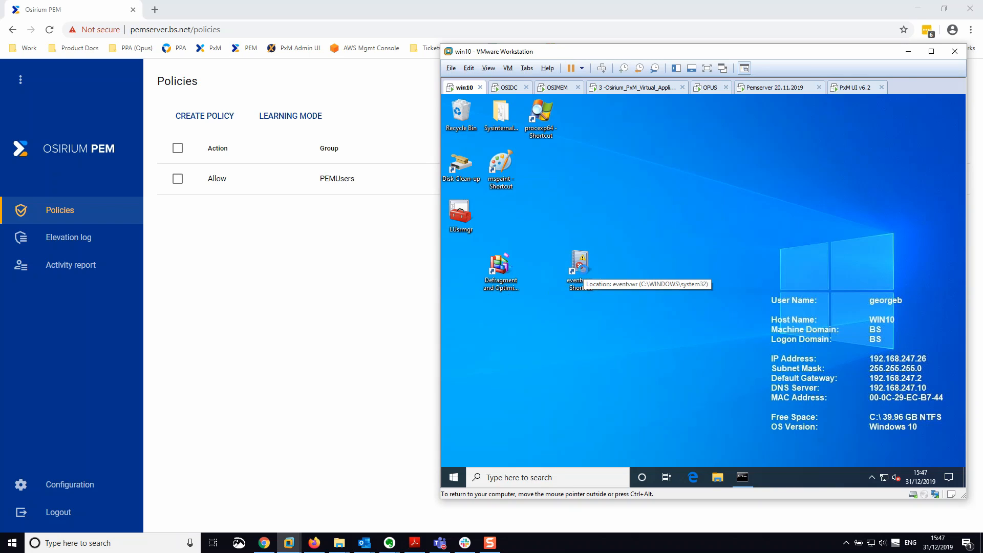
left_click(516, 217)
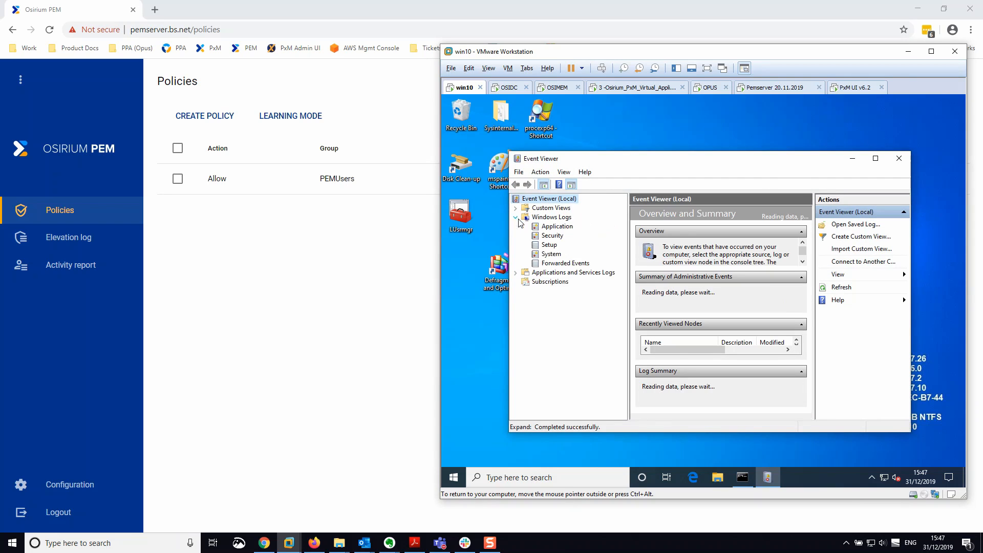
left_click(553, 235)
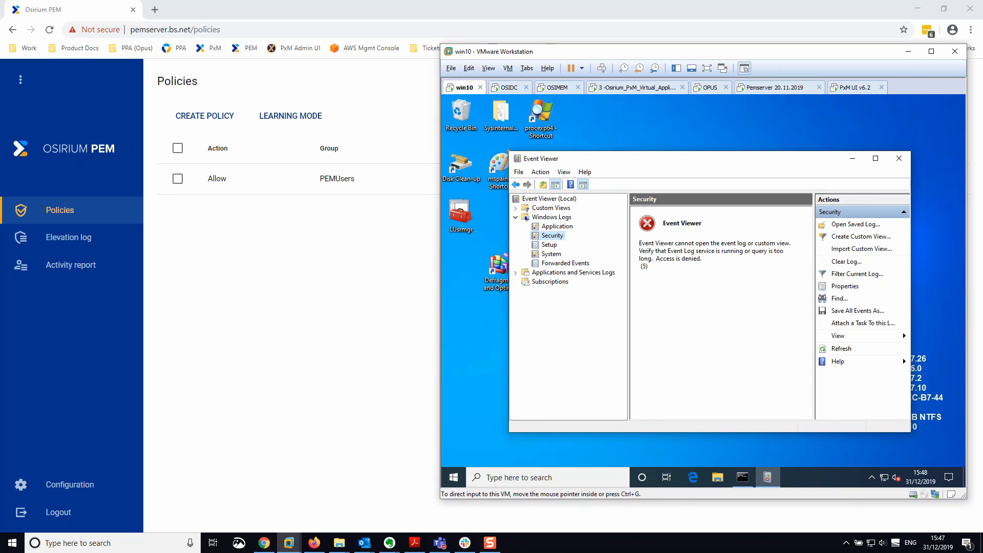
left_click(899, 159)
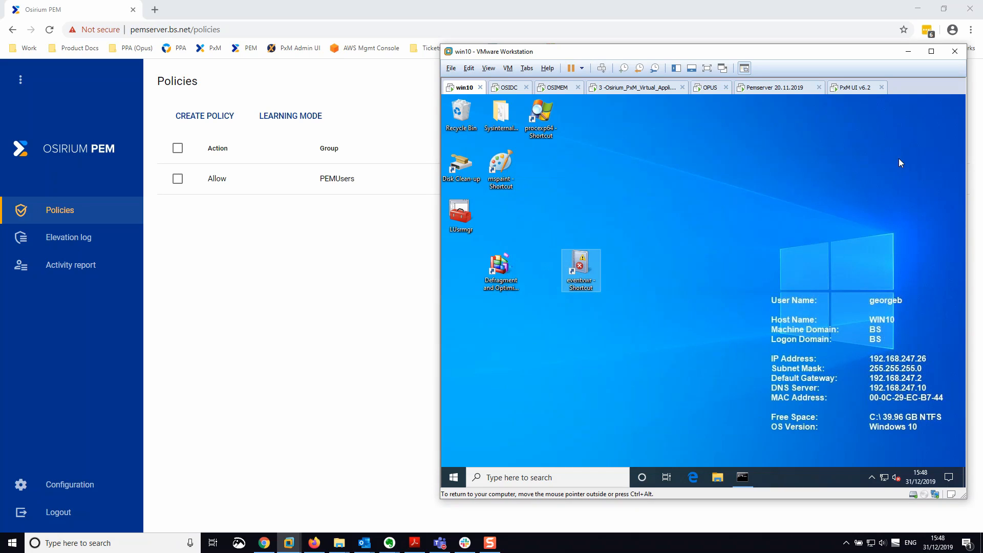
Back in the Osirium PEM console, create an Allow policy for the PEMUsers group with the file path eventvwr.exe
left_click(290, 375)
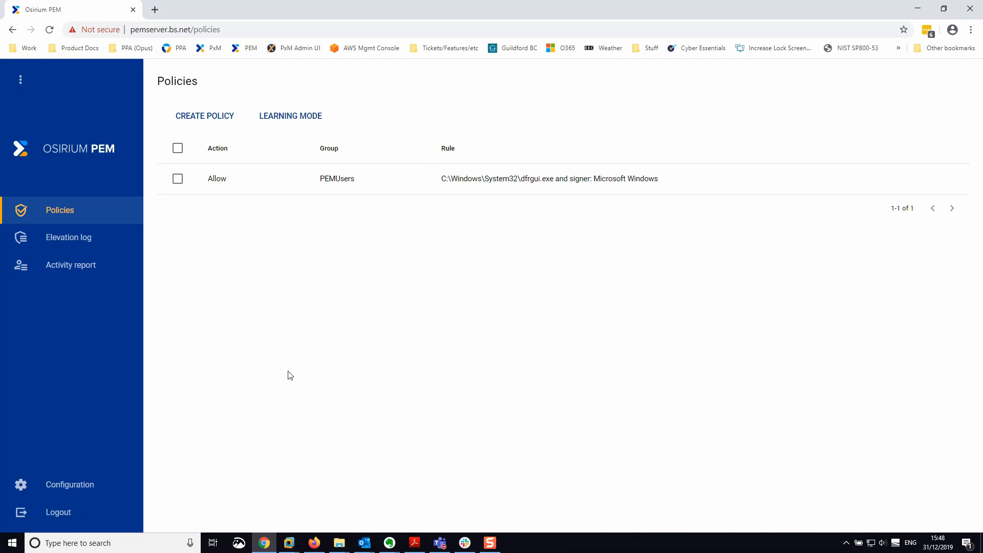
left_click(210, 118)
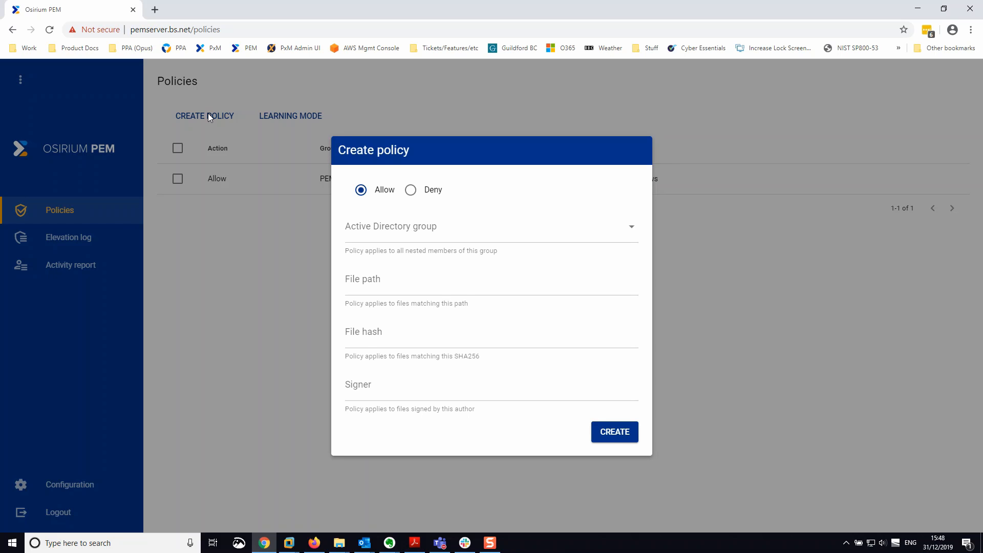
left_click(381, 232)
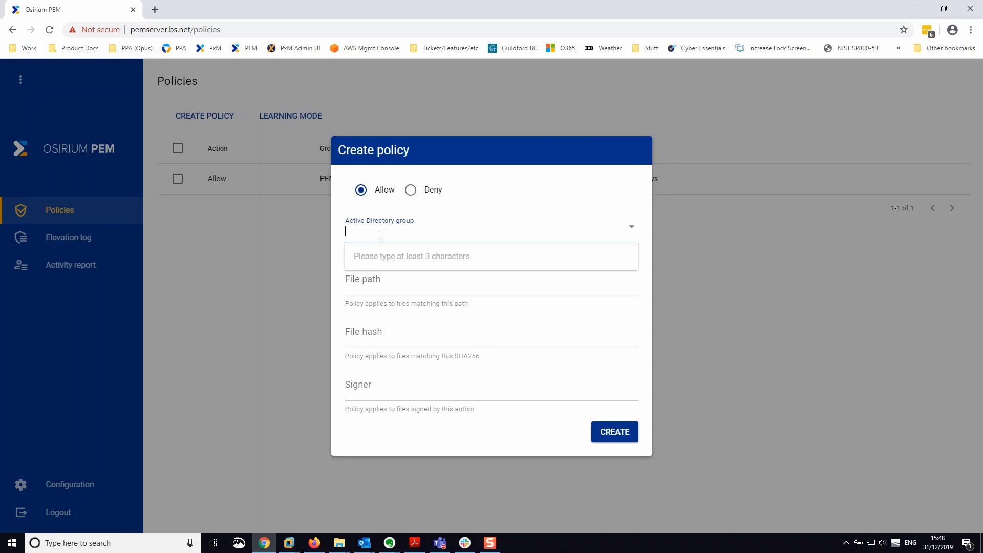
type("pemu")
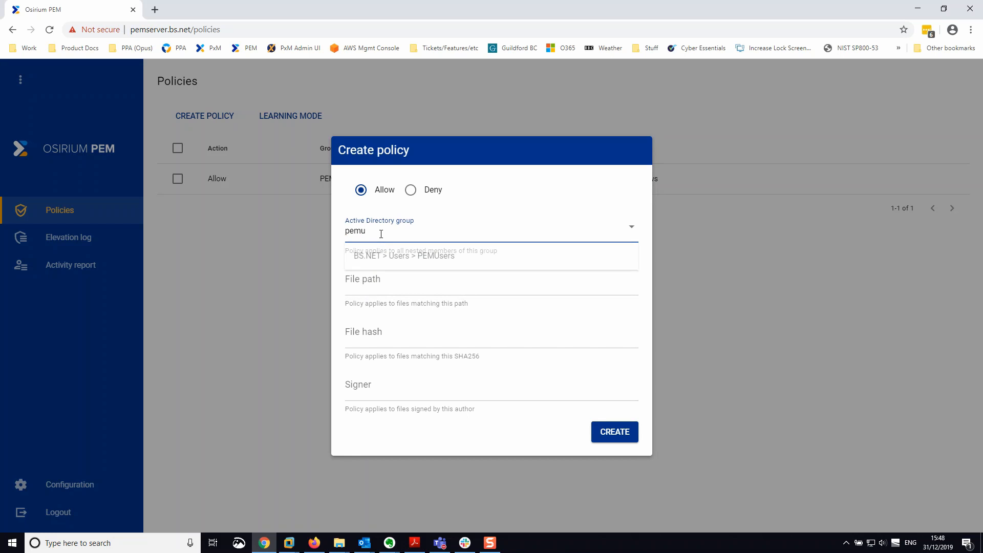
key("Down")
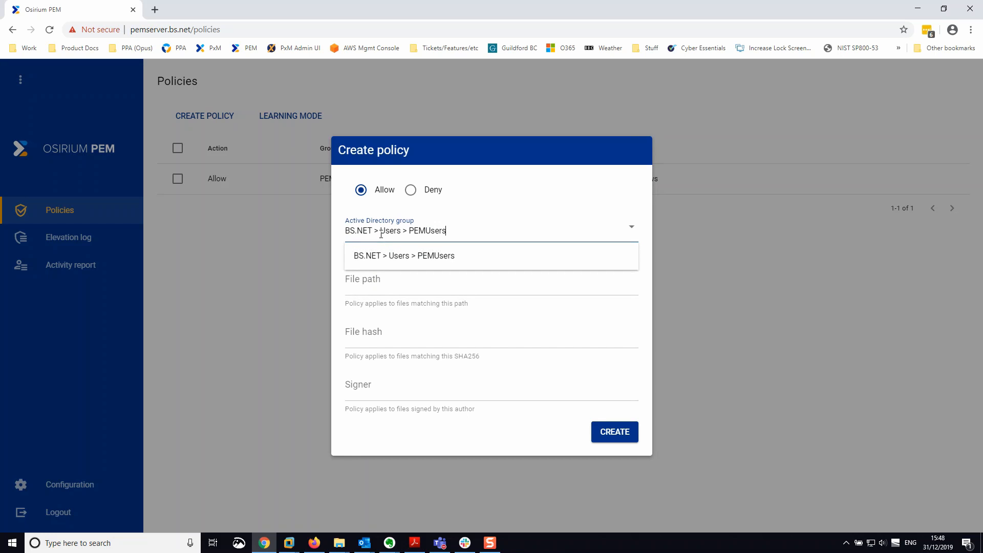
key("Return")
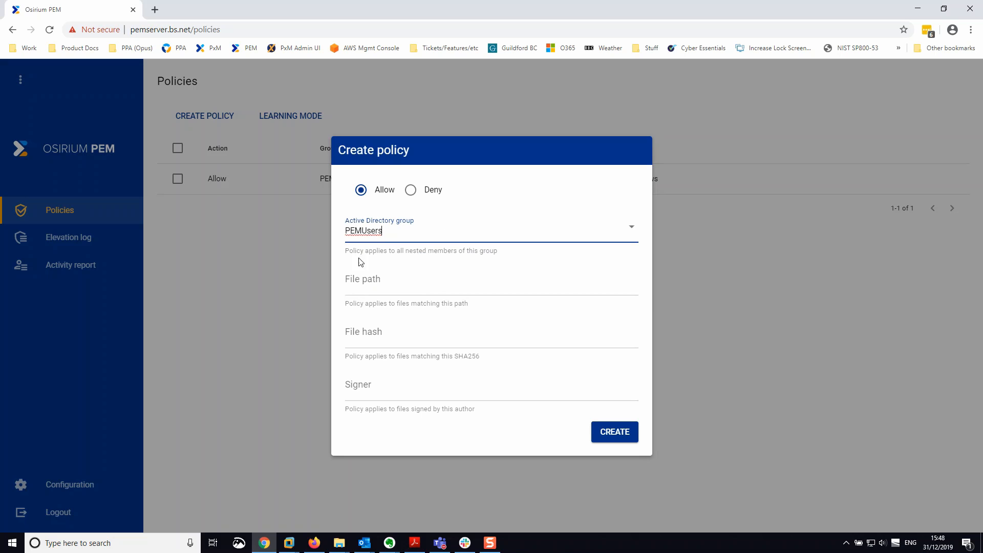
left_click(389, 288)
type("eventv")
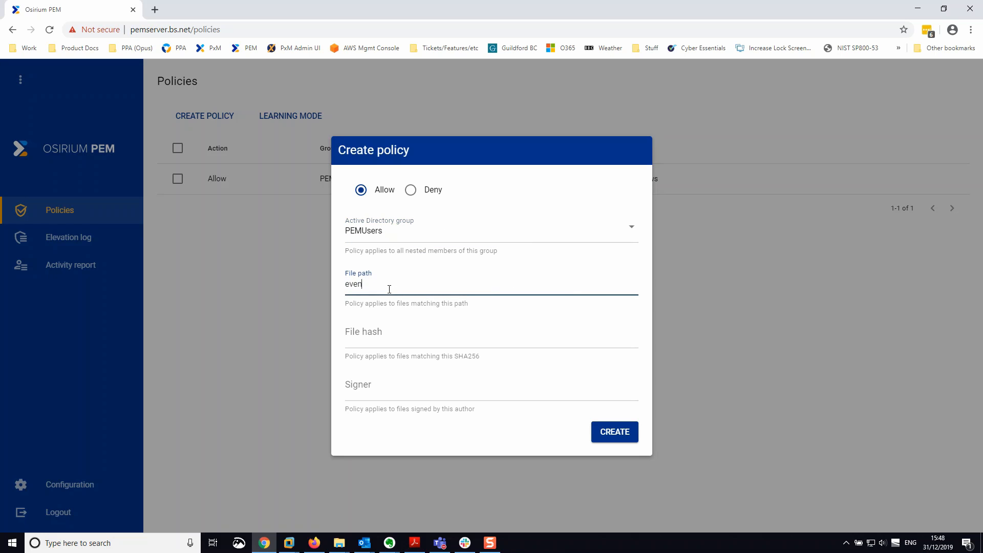
type("wr.exe")
left_click(623, 436)
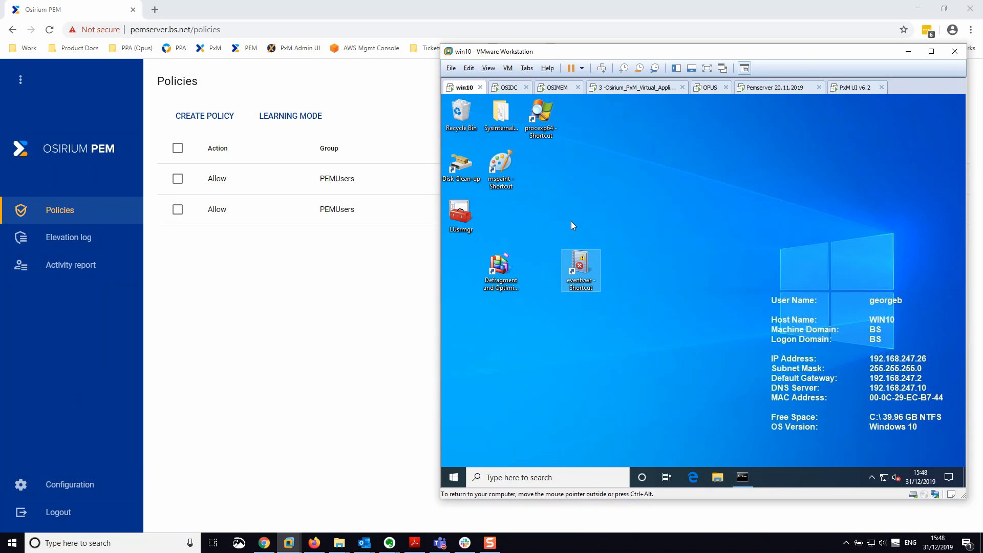
In the win10 virtual machine, run the eventvwr shortcut as administrator using PEM and authenticate with the standard user's username and account password
right_click(581, 263)
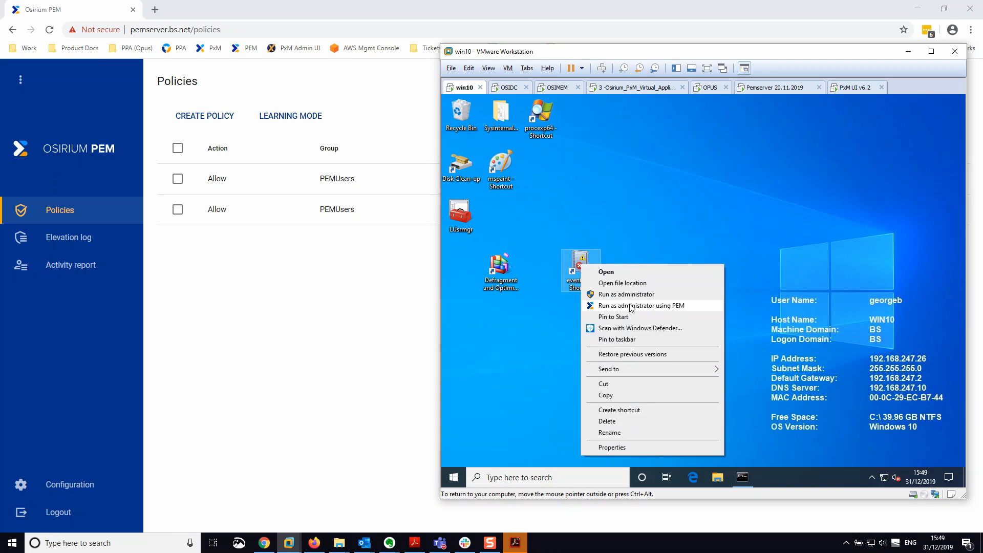
left_click(631, 306)
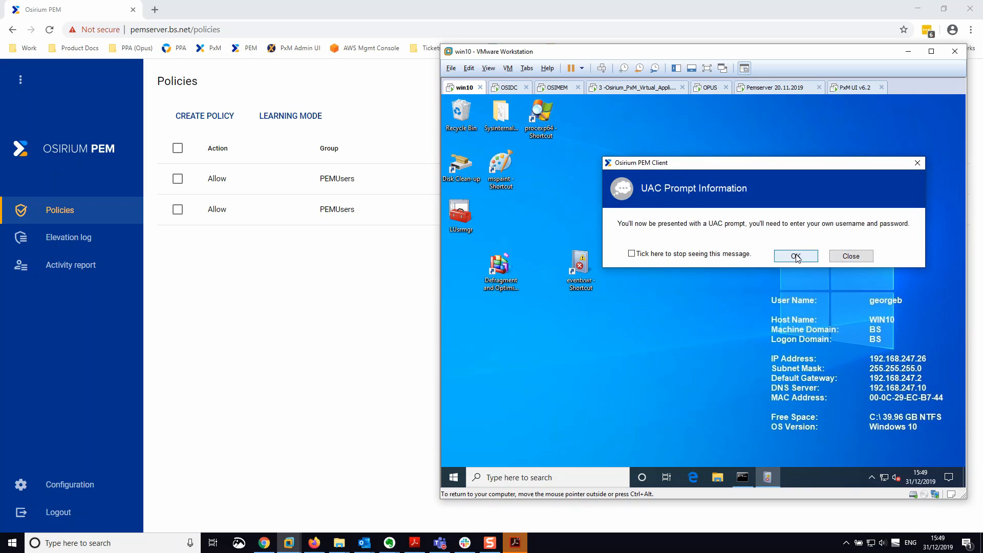
left_click(796, 255)
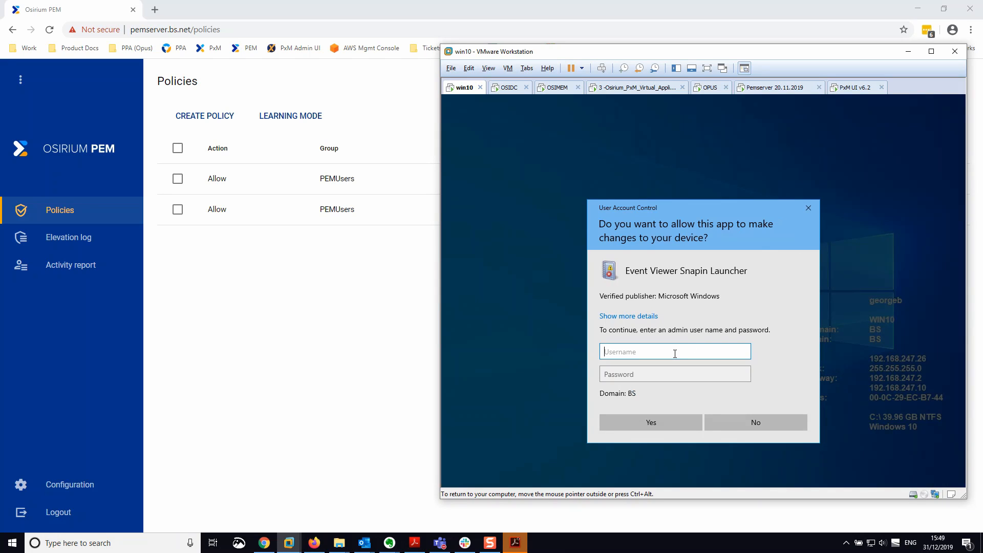
type("georgeb")
key("Tab")
type("•••••••••")
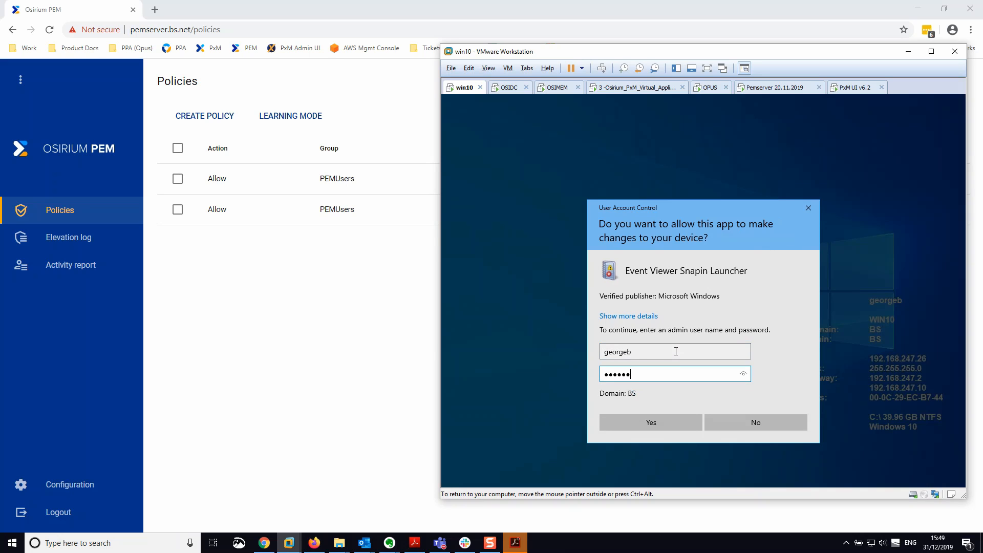
key("Tab")
key("Return")
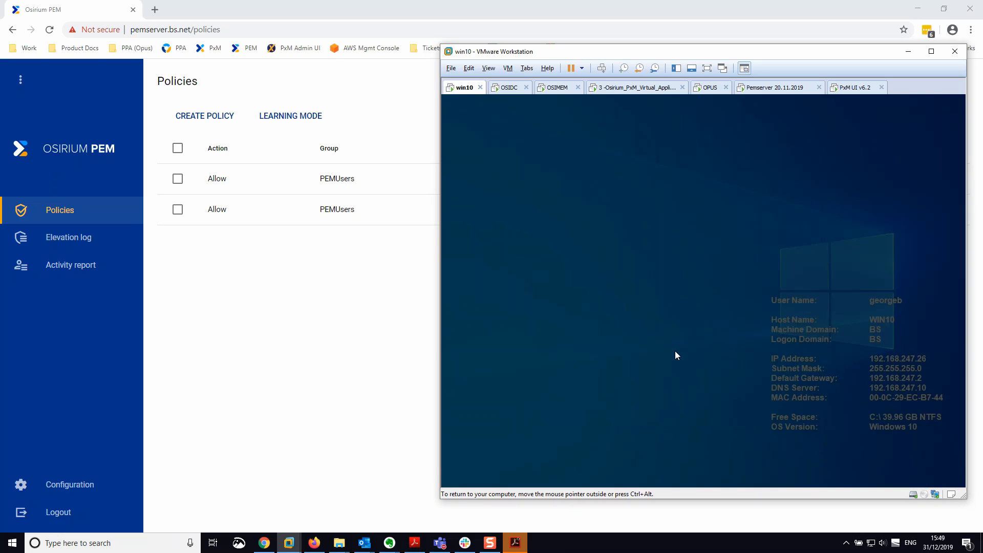
Expand Windows Logs in the elevated Event Viewer and view the Security log
key("ctrl+alt")
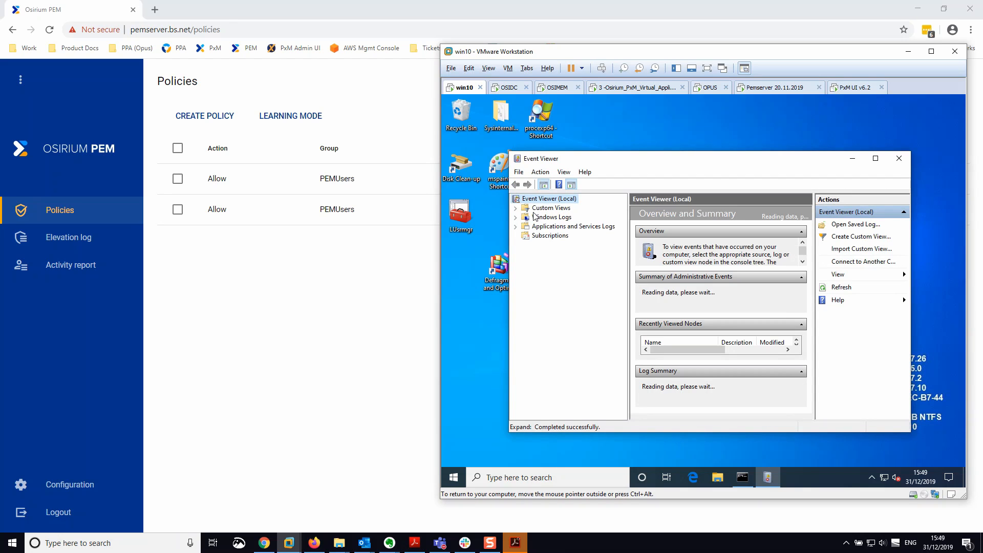
left_click(516, 217)
left_click(557, 237)
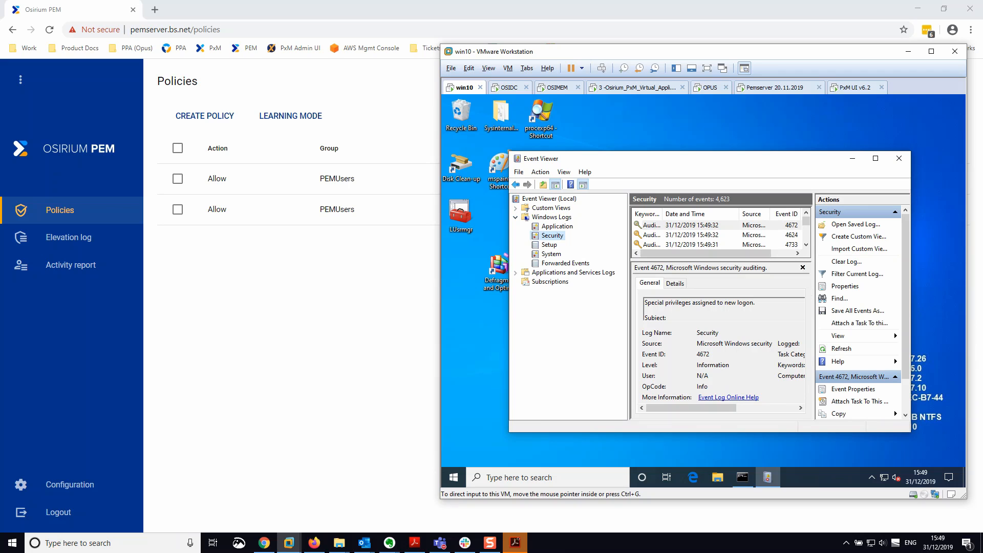
Switch to the Osirium PEM console and check the elevation log for the latest eventvwr.exe entry
left_click(269, 301)
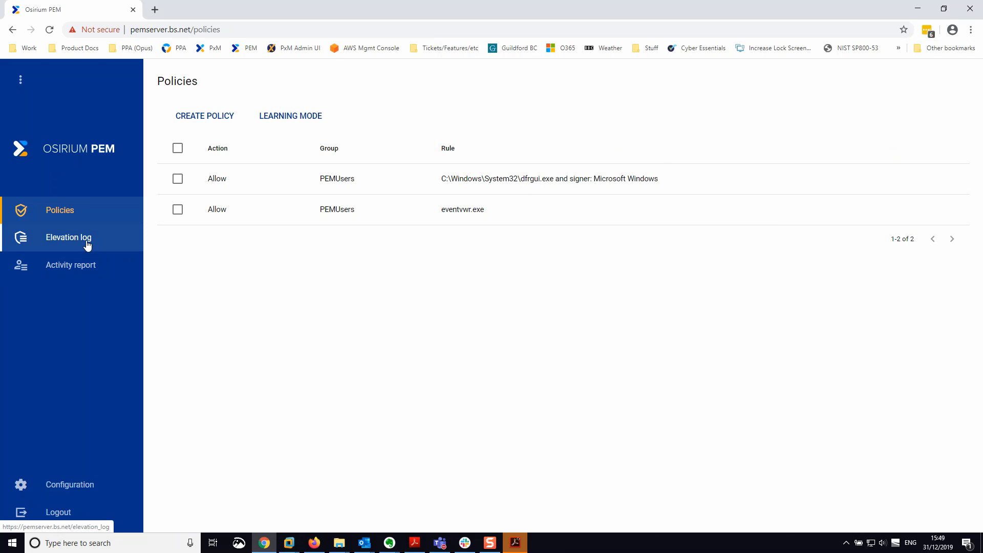
left_click(87, 244)
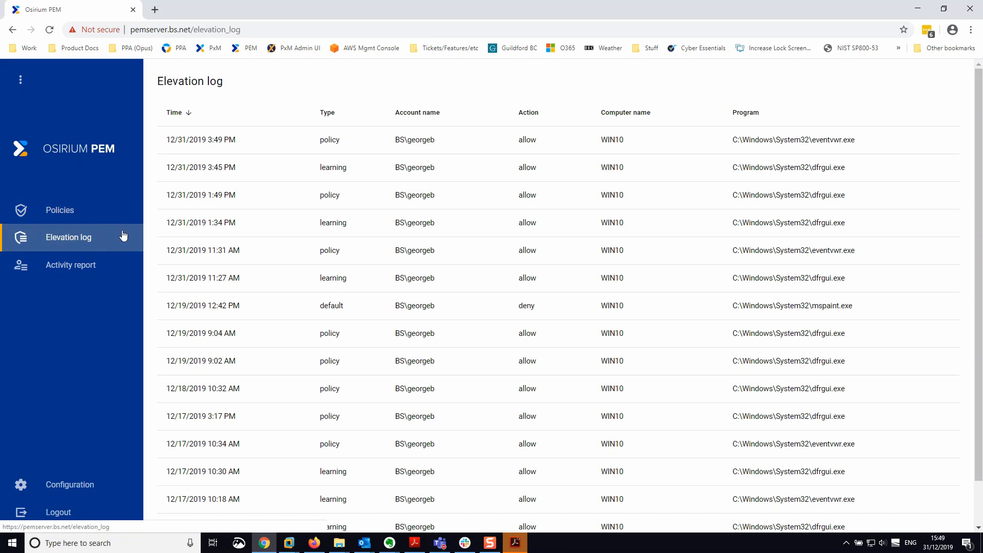